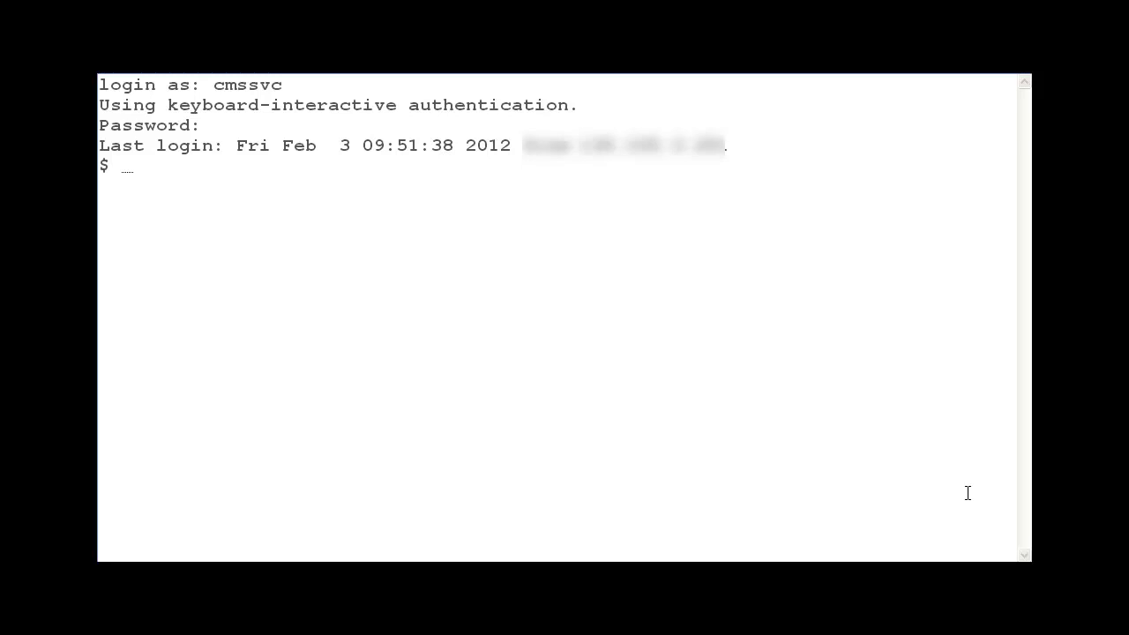
- Stop the CMS web service with 'cmsweb stop' and change to /opt/cmsweb/tomcat6/logs
{"action": "left_click", "coordinate": [182, 180]}
{"action": "type", "text": "cms"}
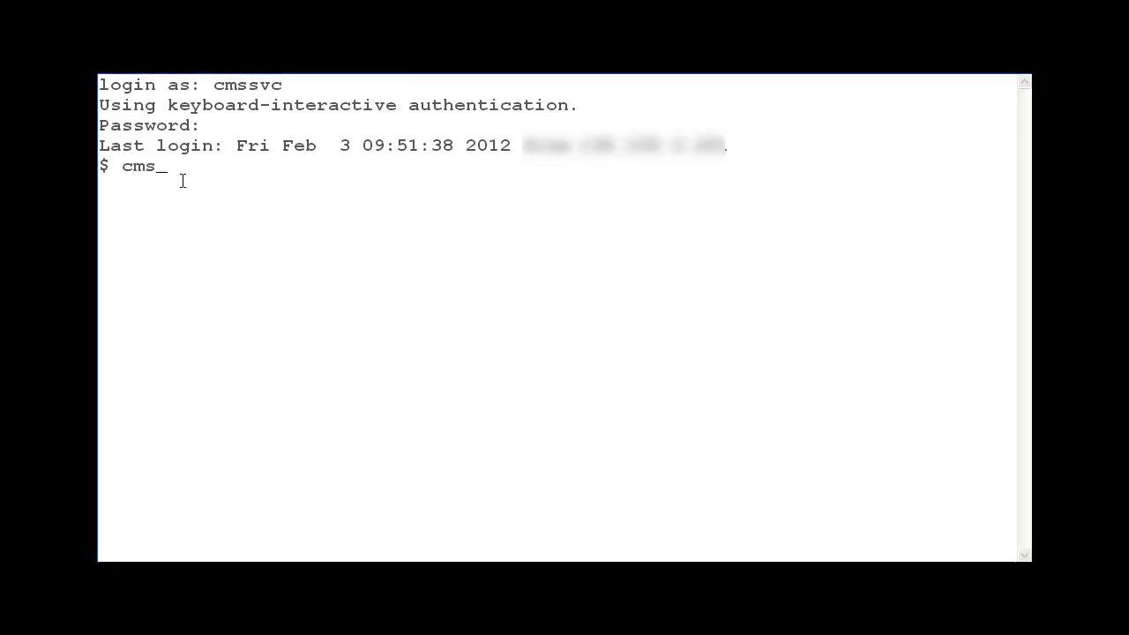
{"action": "type", "text": "web stop"}
{"action": "key", "text": "Return"}
{"action": "type", "text": "cd /opt/cmswe"}
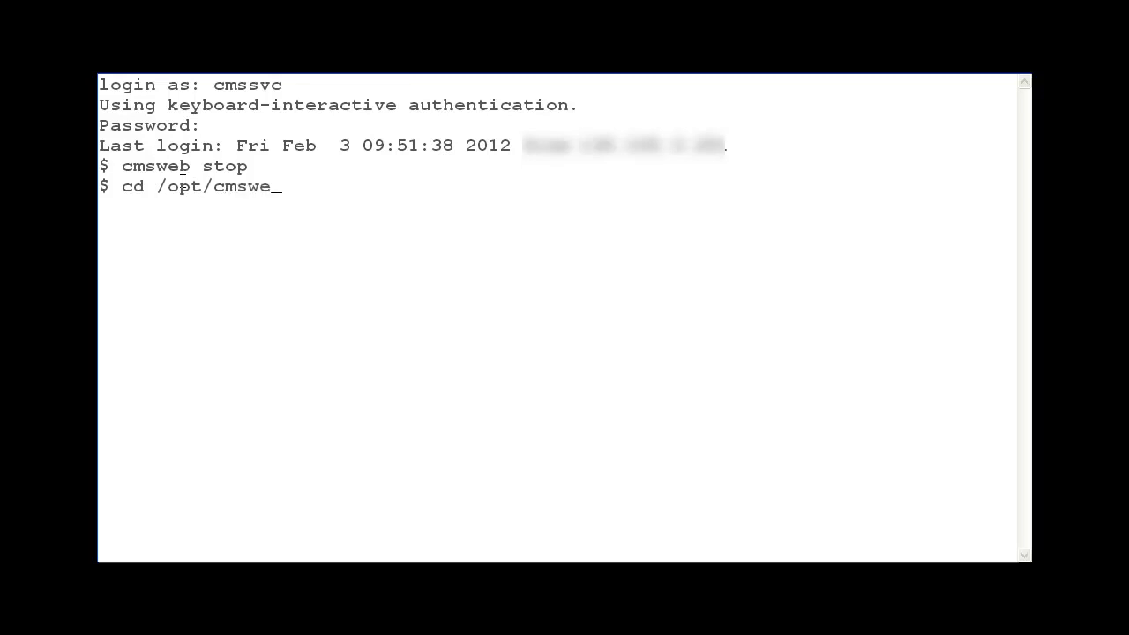
{"action": "type", "text": "b/"}
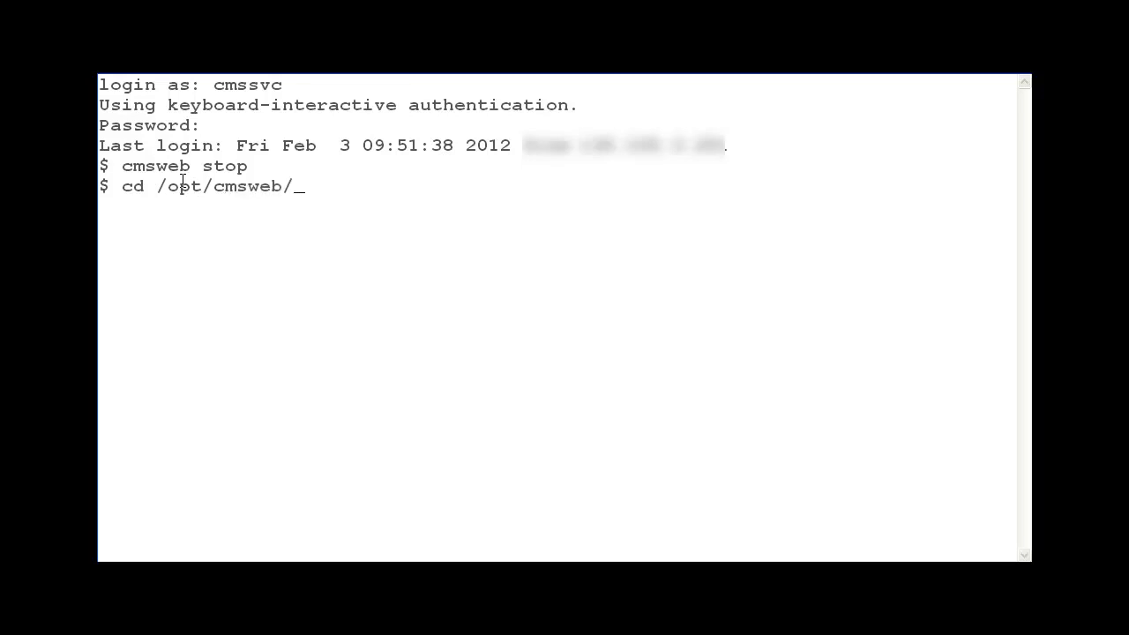
{"action": "type", "text": "tomcat6/logs"}
{"action": "key", "text": "Return"}
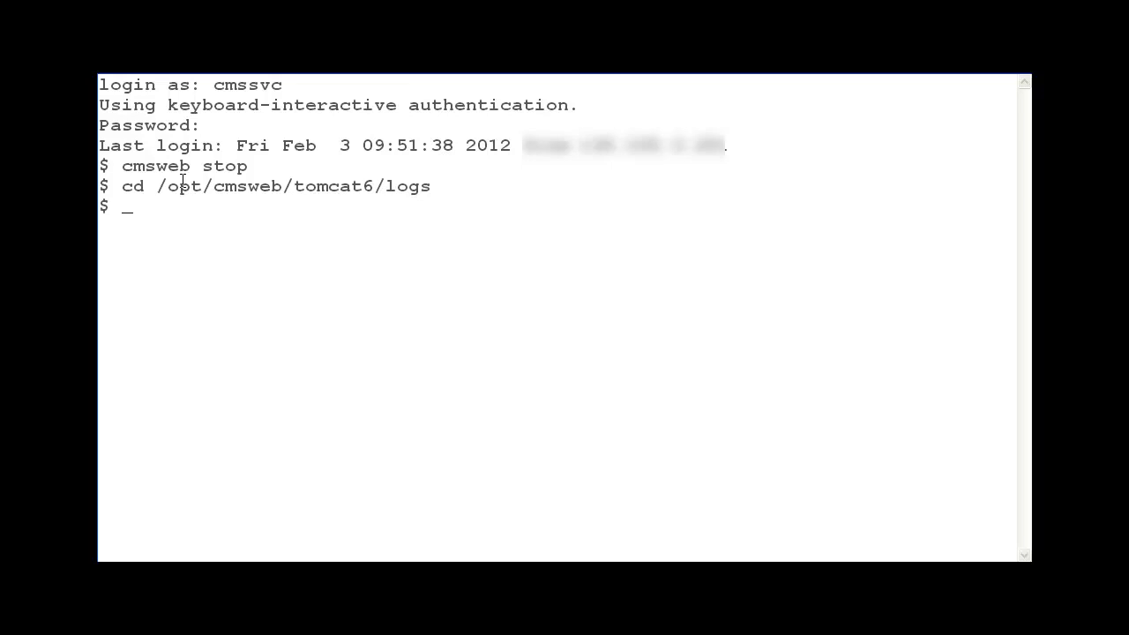
- List the Tomcat logs with 'ls -l', then delete the catalina.out files using 'rm catalina.out*'
{"action": "type", "text": "ls -l"}
{"action": "key", "text": "Return"}
{"action": "left_click_drag", "start_coordinate": [500, 288], "coordinate": [855, 288]}
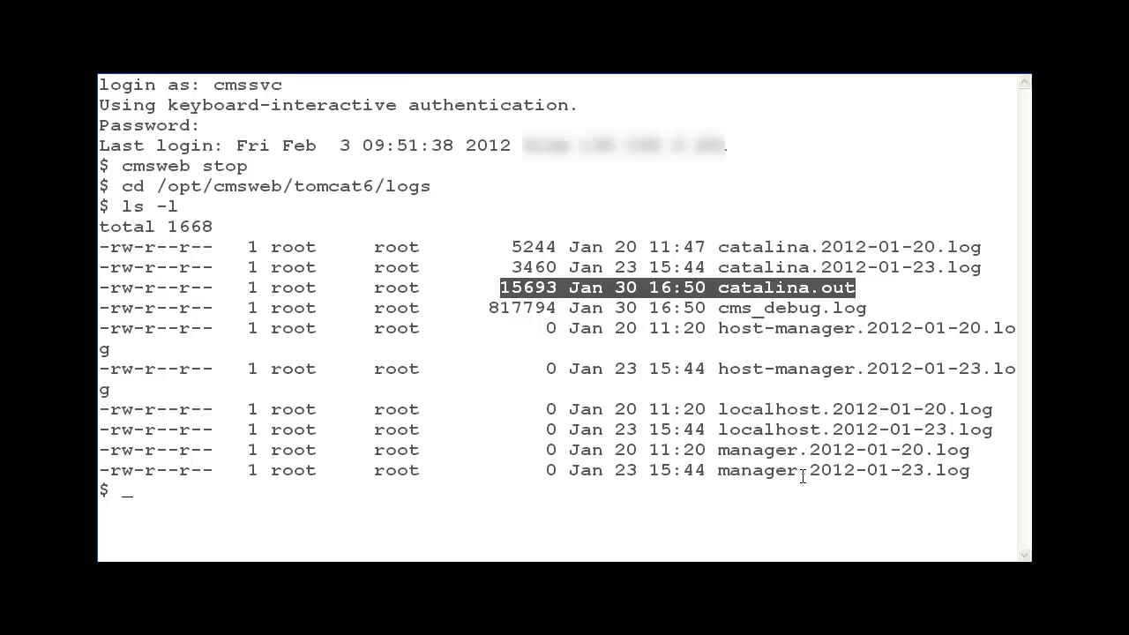
{"action": "left_click", "coordinate": [171, 494]}
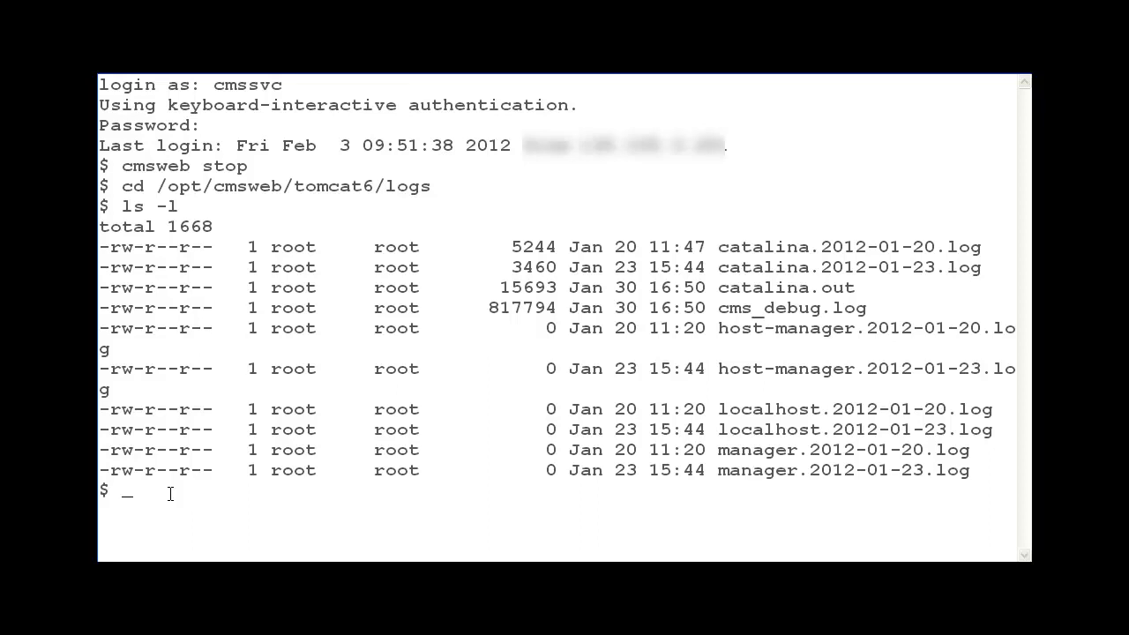
{"action": "type", "text": "rm catalina.out*"}
{"action": "key", "text": "Return"}
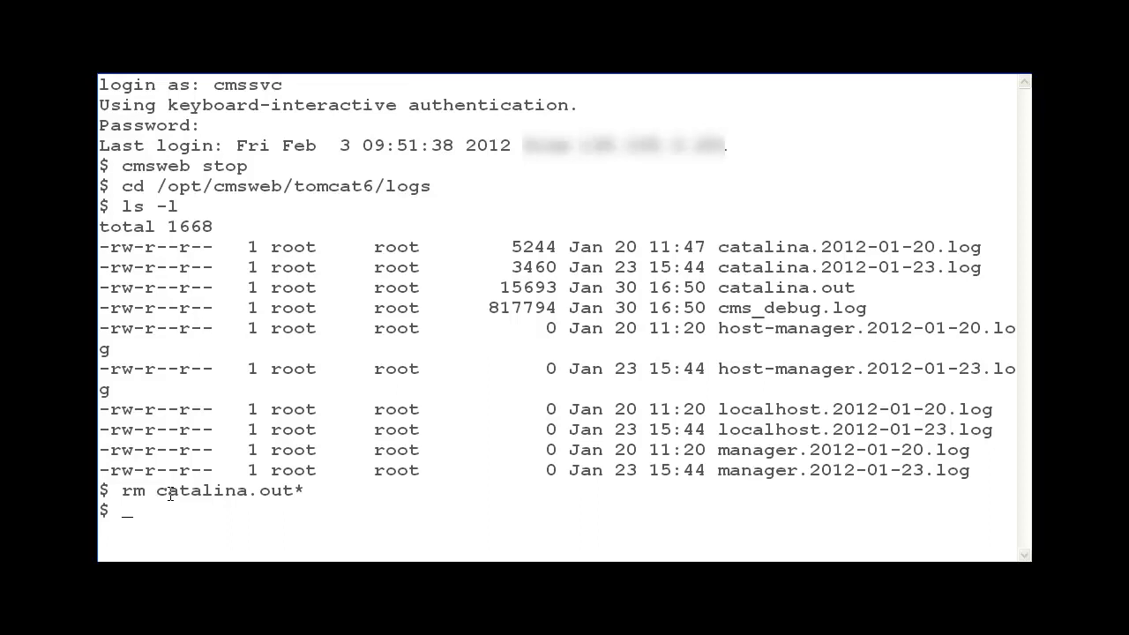
- Restart the web service with 'cmsweb start' and launch cms using terminal type vt100
{"action": "type", "text": "cmsweb start"}
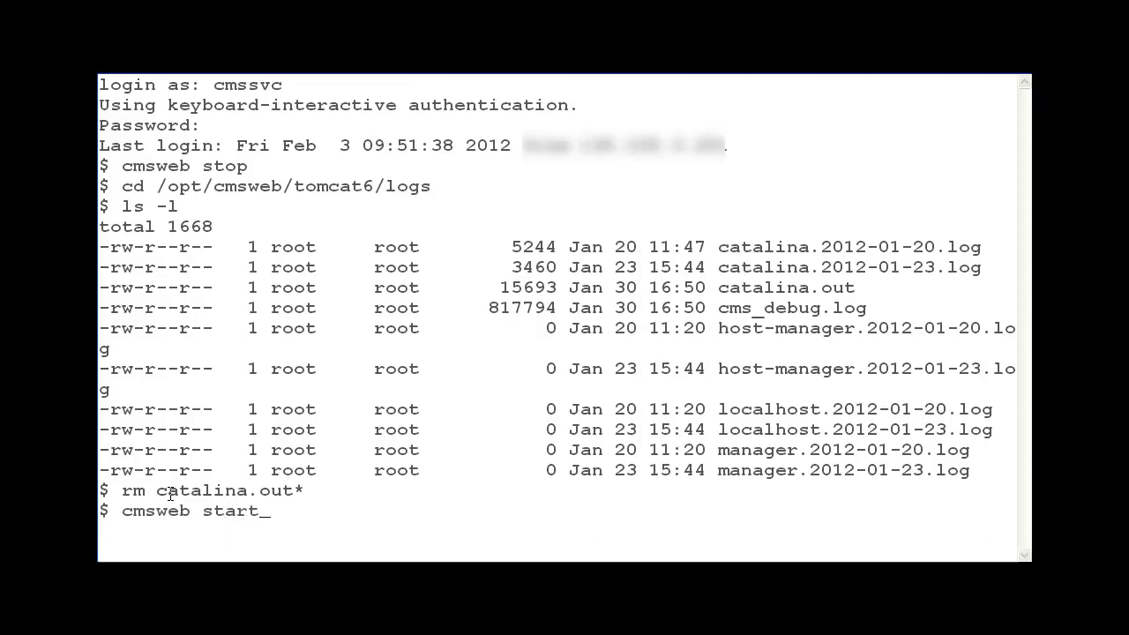
{"action": "key", "text": "Return"}
{"action": "type", "text": "cms"}
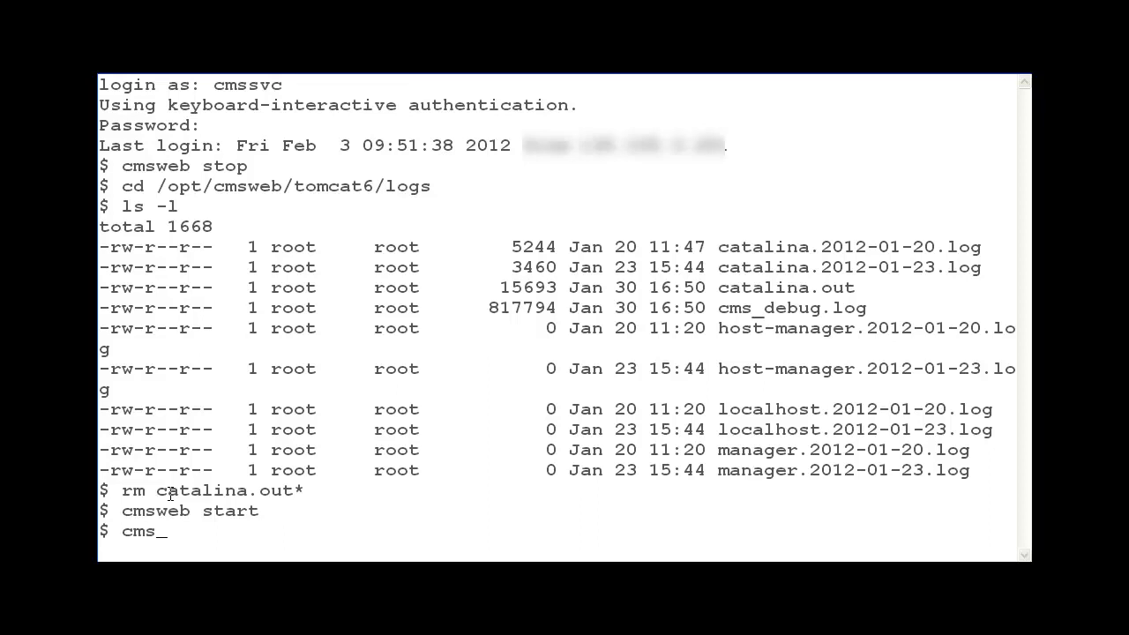
{"action": "type", "text": "vt100"}
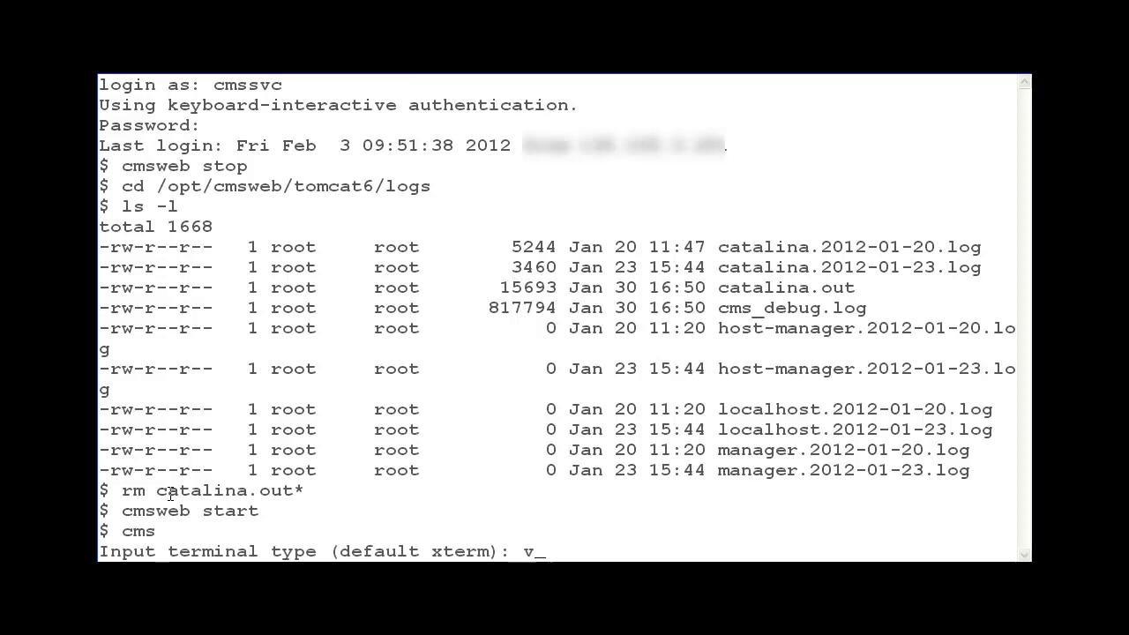
{"action": "key", "text": "Return"}
{"action": "key", "text": "Return"}
{"action": "key", "text": "Return"}
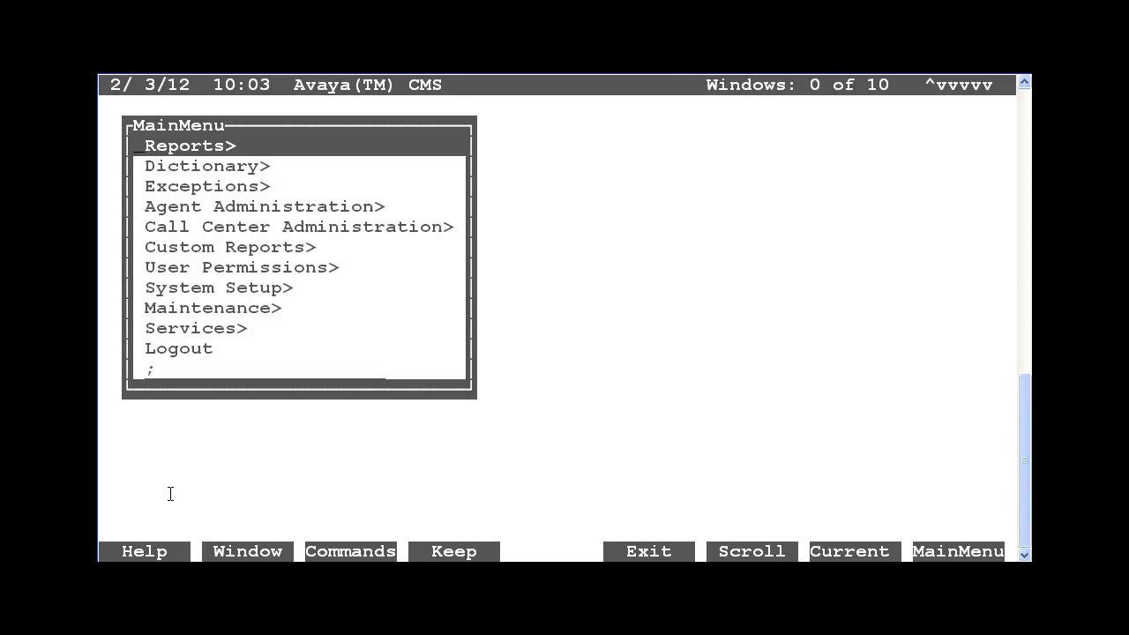
- Under System Setup > Data Collection, list every ACD's collection status, page through it, then close the list
{"action": "key", "text": "s"}
{"action": "key", "text": "Return"}
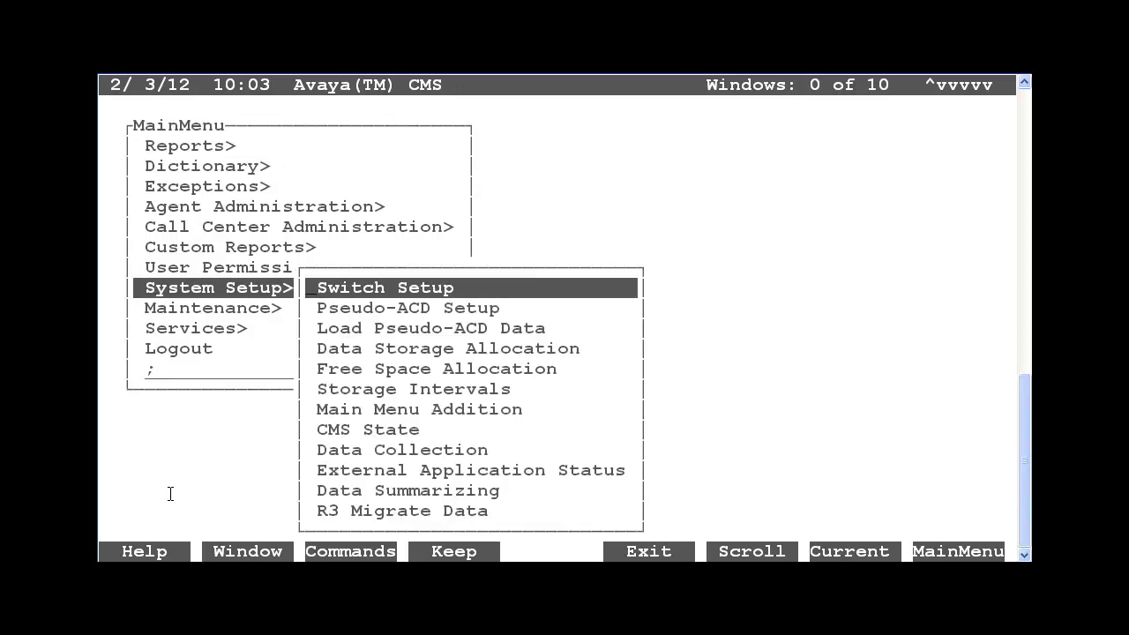
{"action": "key", "text": "d"}
{"action": "key", "text": "d"}
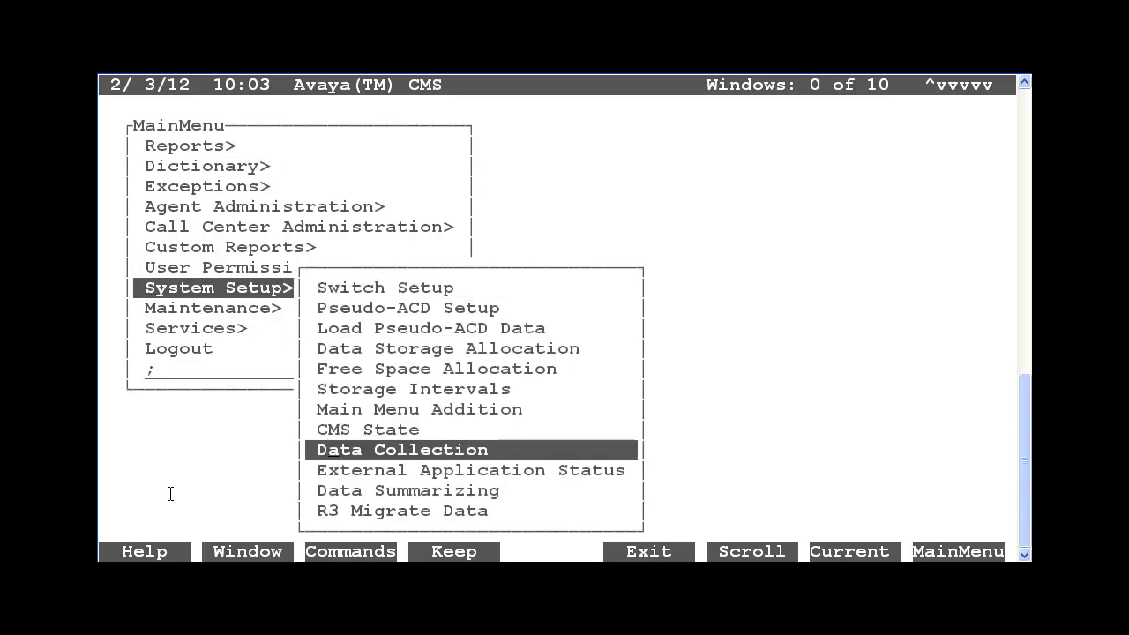
{"action": "key", "text": "Return"}
{"action": "key", "text": "l"}
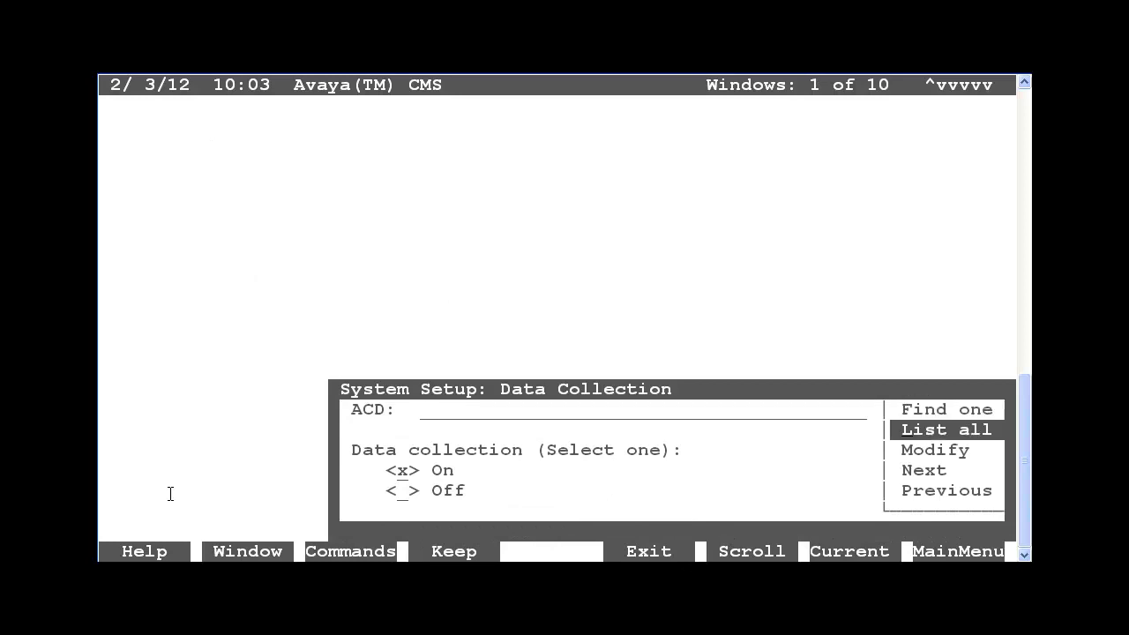
{"action": "key", "text": "Return"}
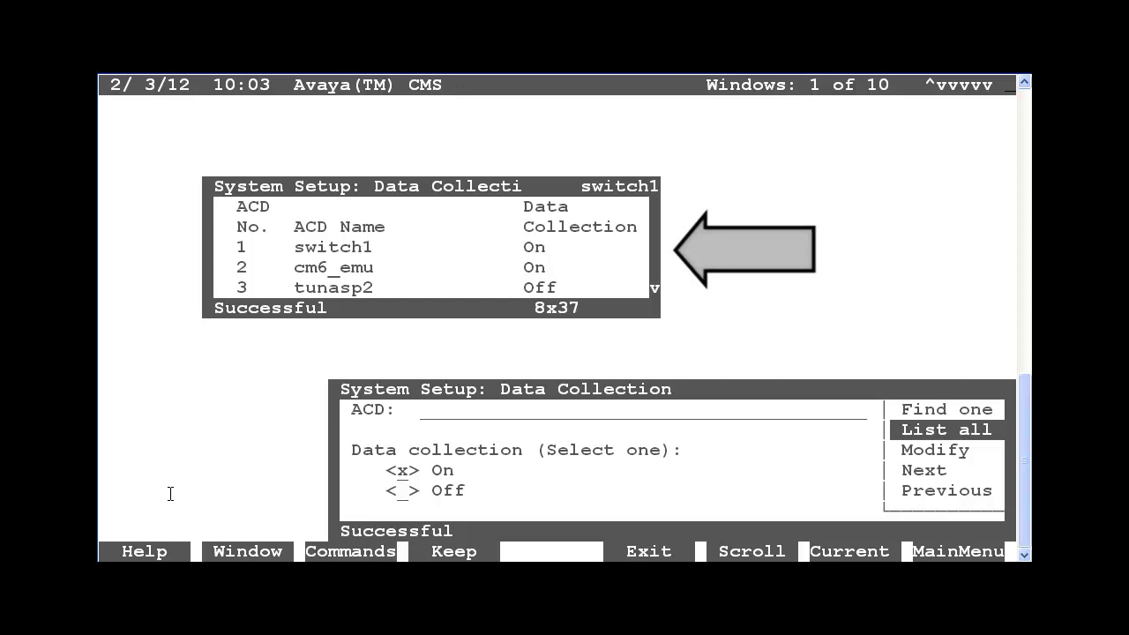
{"action": "key", "text": "Page_Down"}
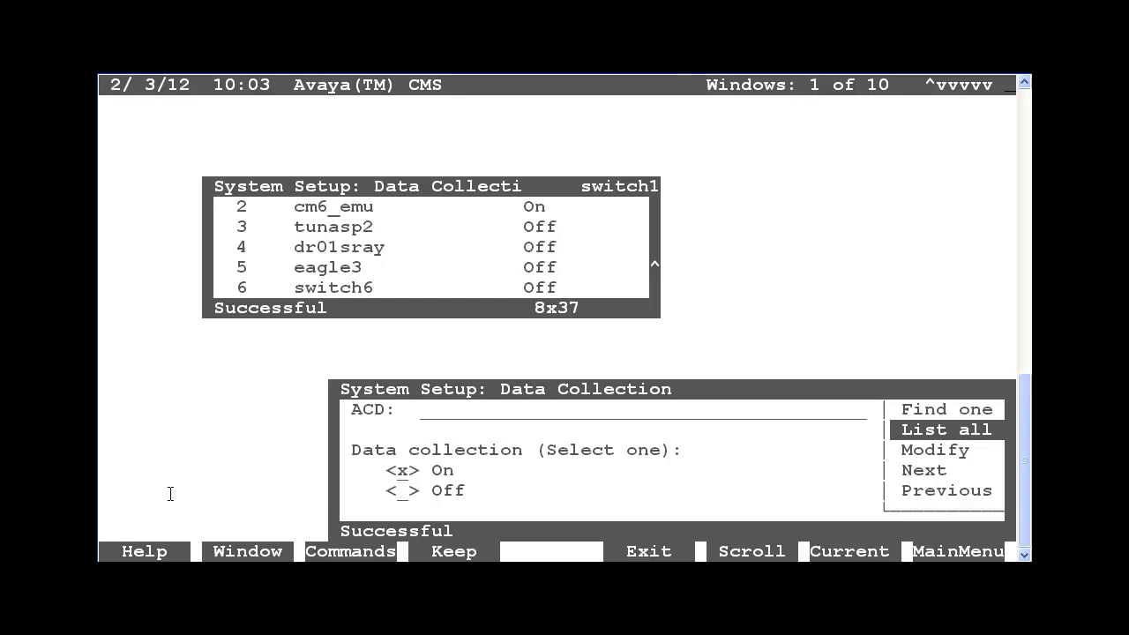
{"action": "key", "text": "F5"}
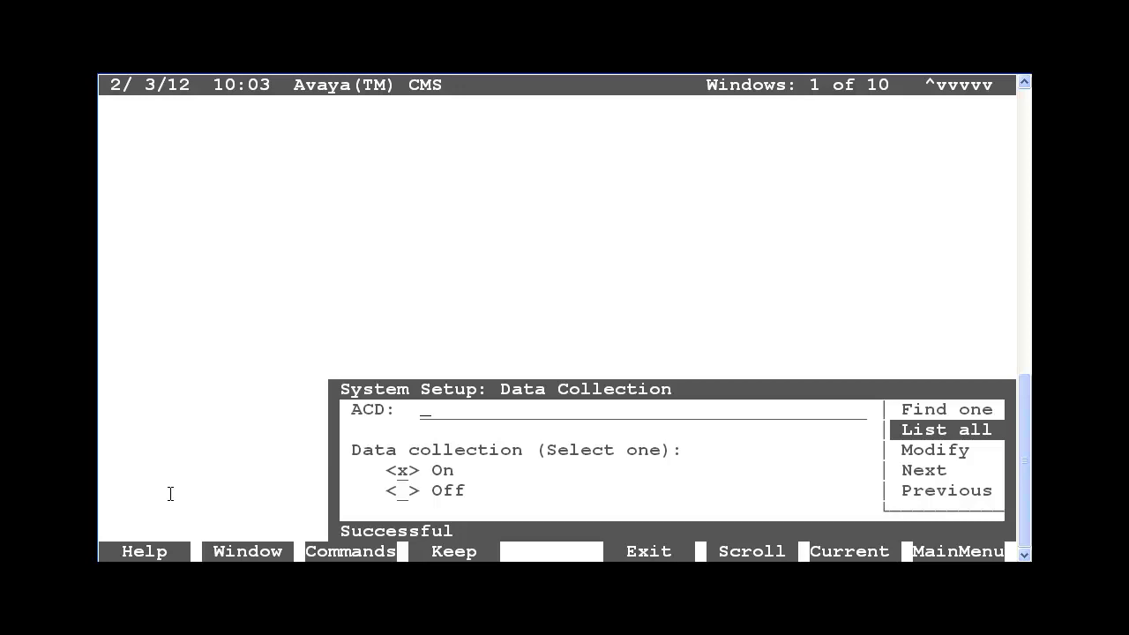
- Modify ACD 1 to data collection On, acknowledge the status message, and exit the form
{"action": "type", "text": "1"}
{"action": "key", "text": "Return"}
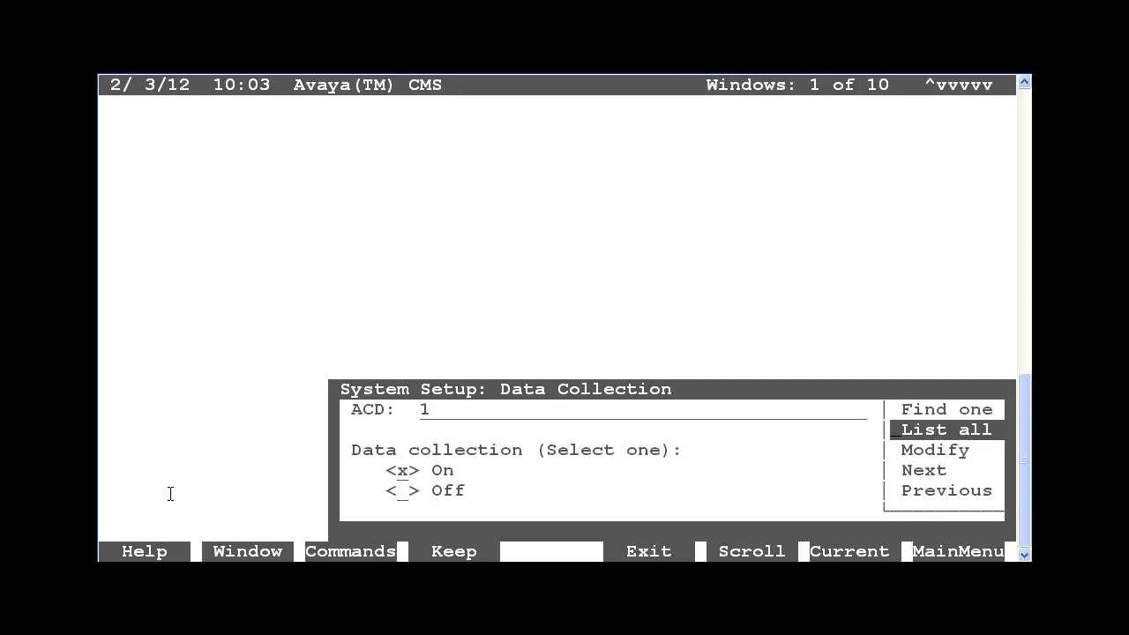
{"action": "key", "text": "Down"}
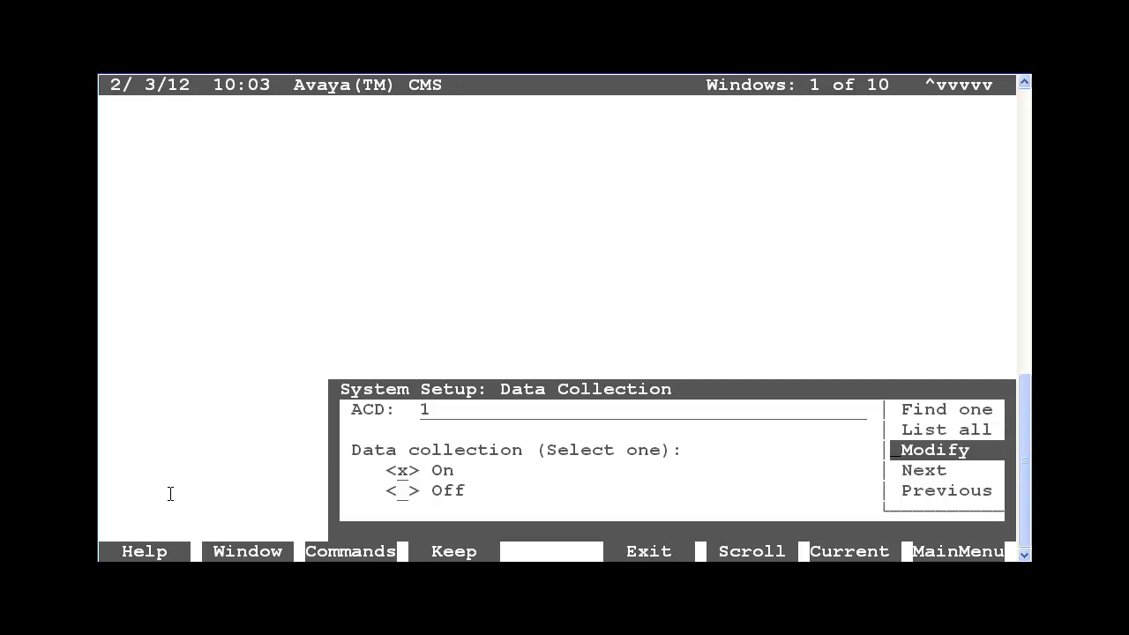
{"action": "key", "text": "Return"}
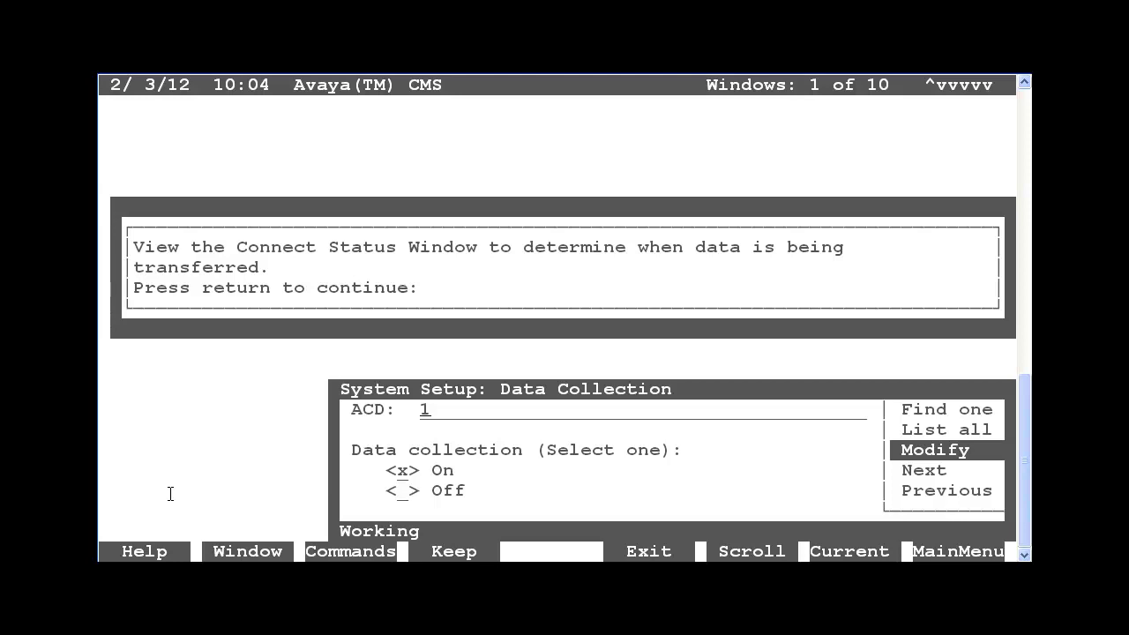
{"action": "key", "text": "Return"}
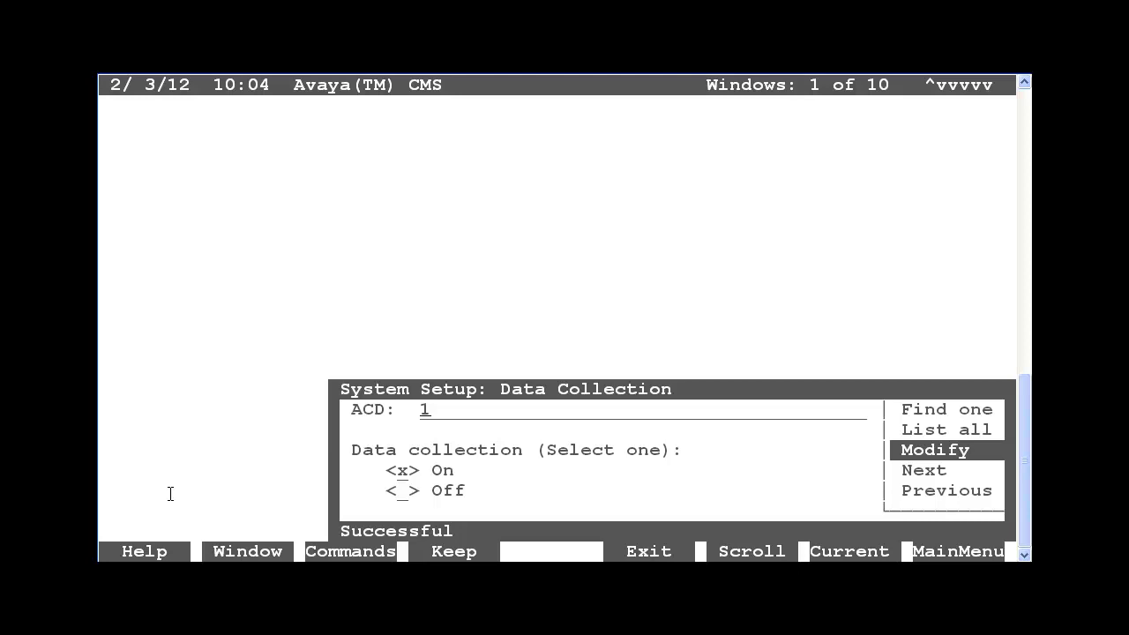
{"action": "key", "text": "F6"}
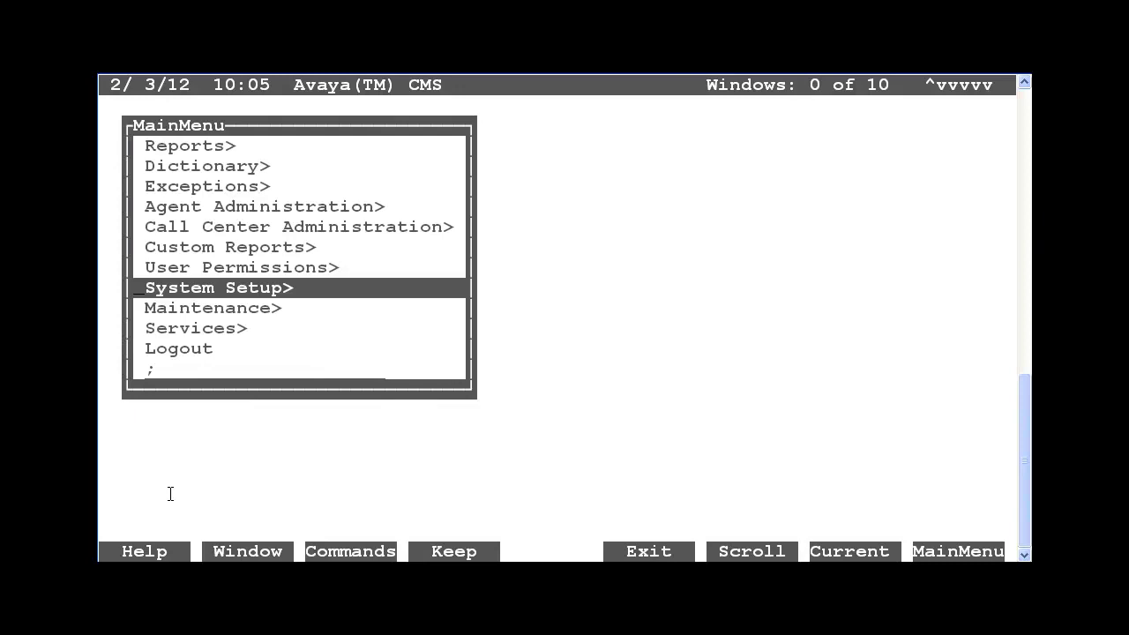
- In System Setup > CMS State, mark Multi-user mode with x and apply Modify
{"action": "key", "text": "Return"}
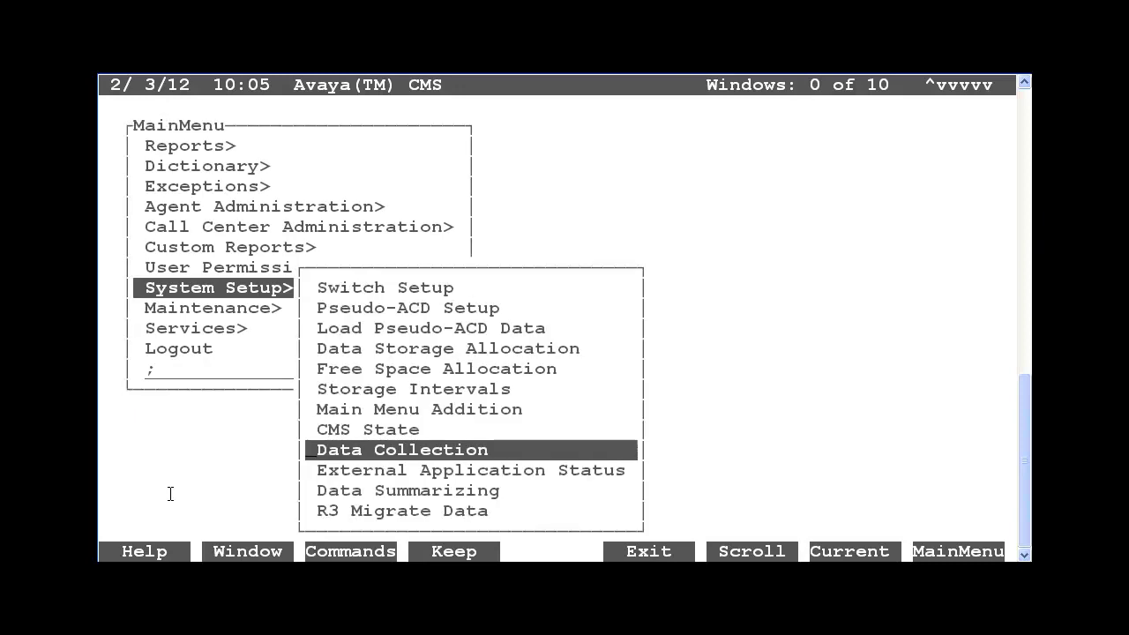
{"action": "key", "text": "Up"}
{"action": "key", "text": "Return"}
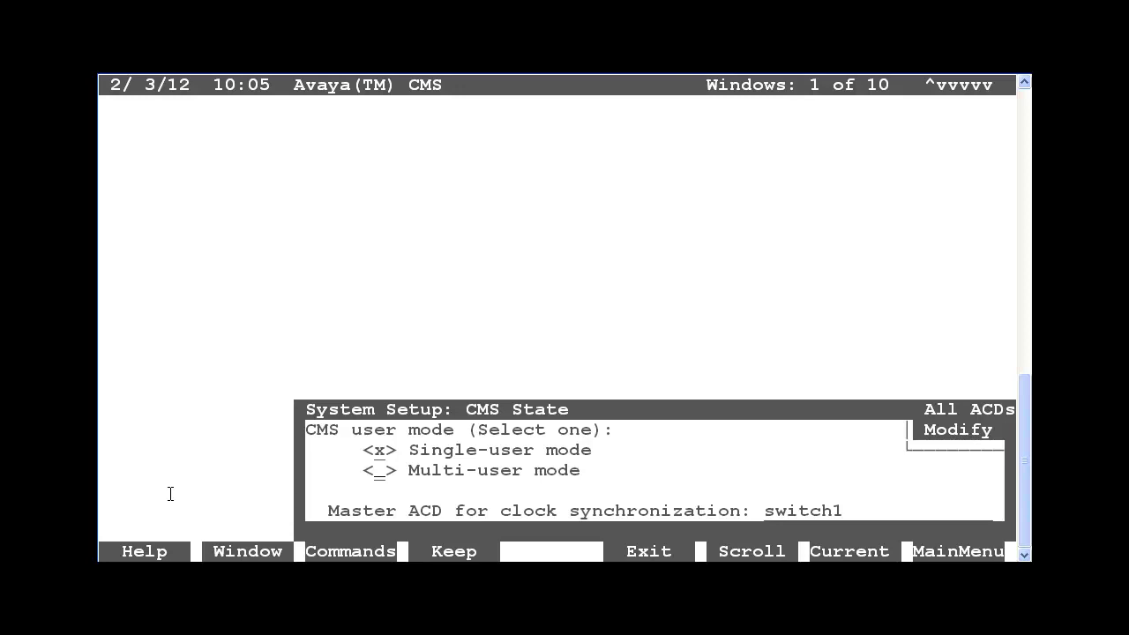
{"action": "type", "text": "x"}
{"action": "key", "text": "Return"}
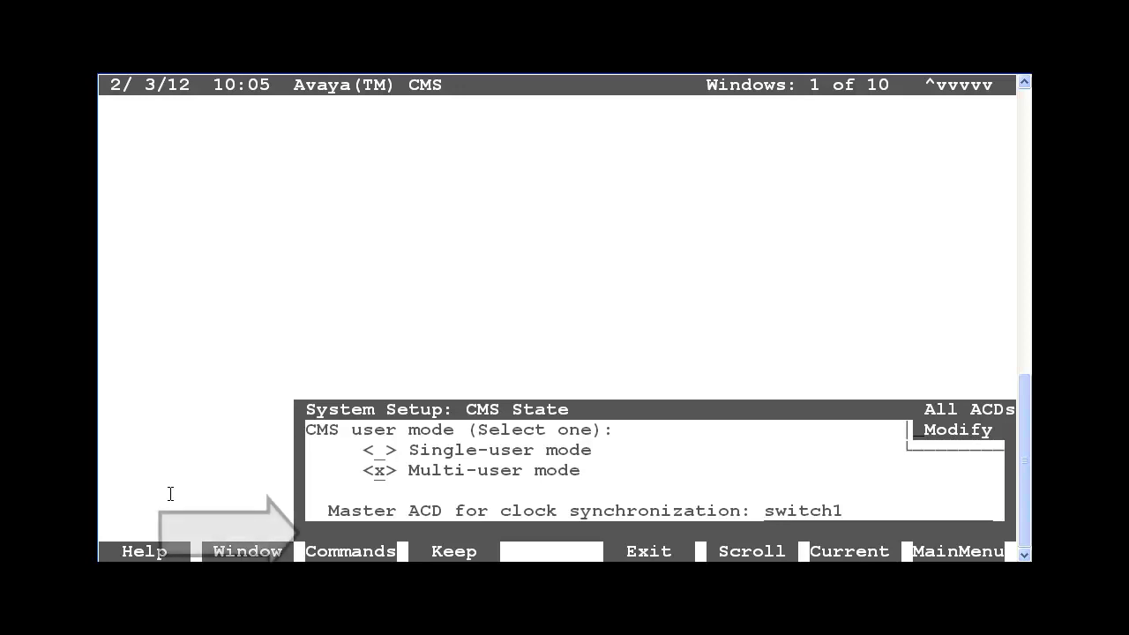
{"action": "key", "text": "Return"}
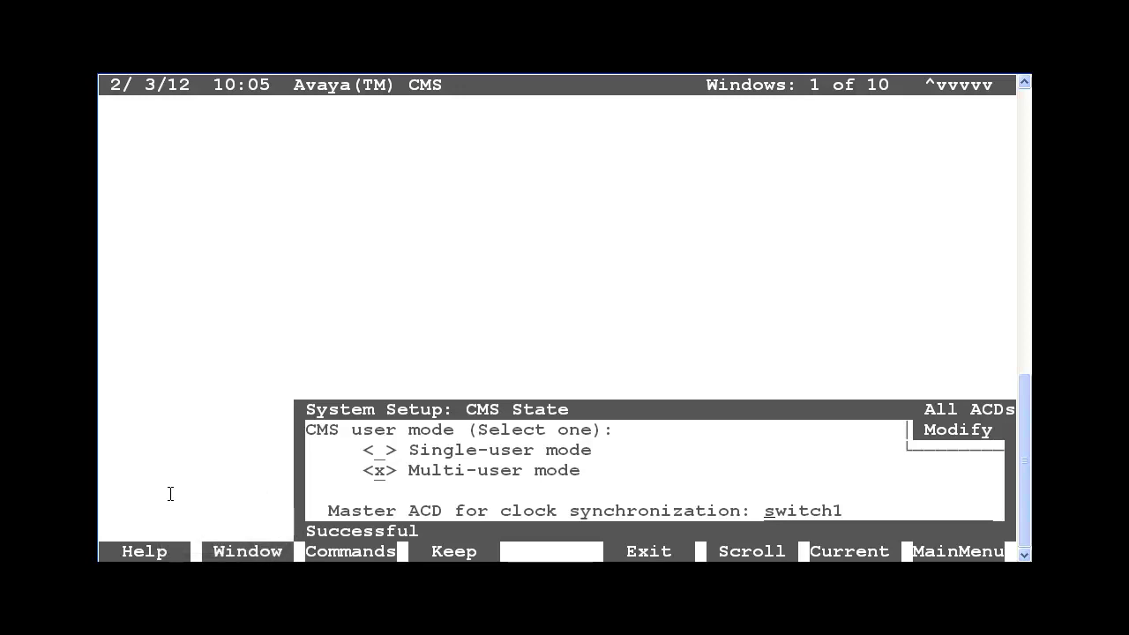
- Exit the CMS State form back to the Avaya CMS main menu
{"action": "key", "text": "F6"}
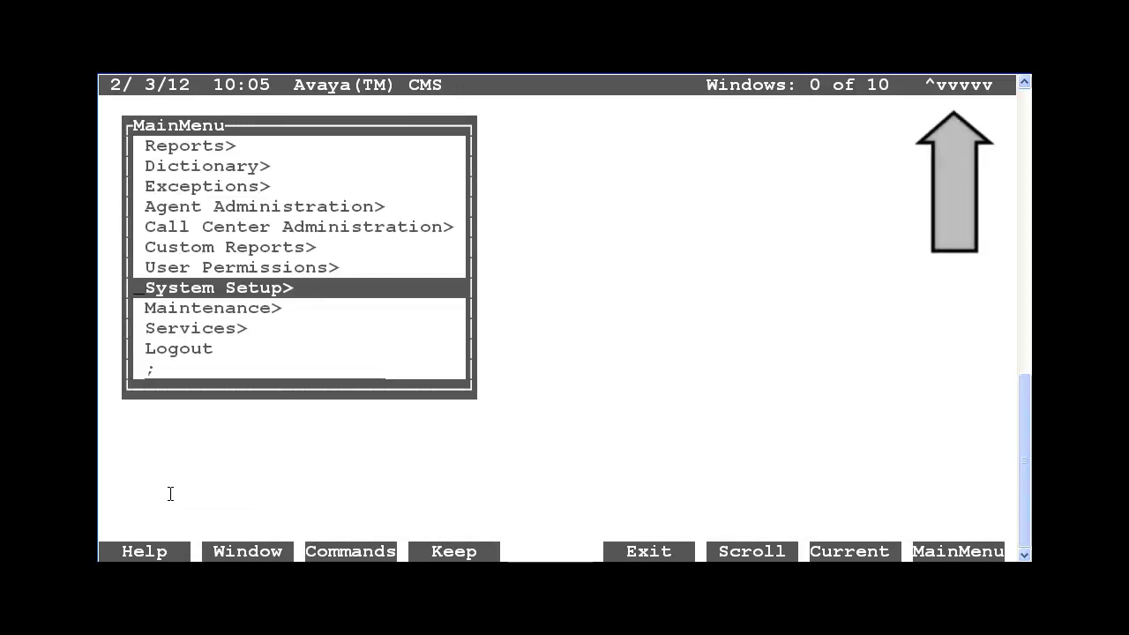